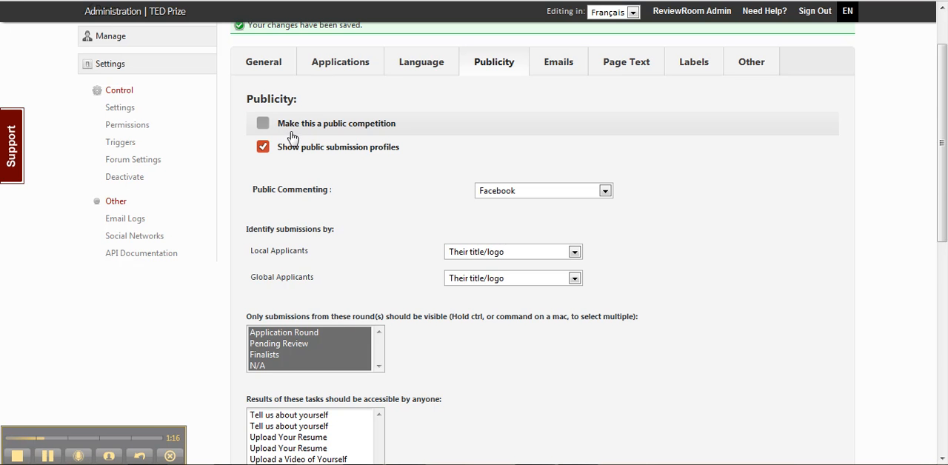
Make the competition public and save the publicity settings
click(264, 125)
scroll(706, 238, down, 1)
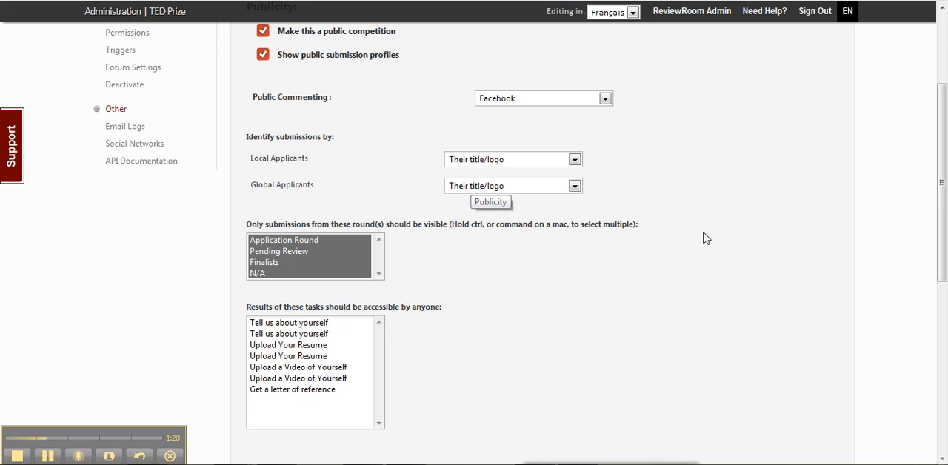
scroll(706, 237, down, 9)
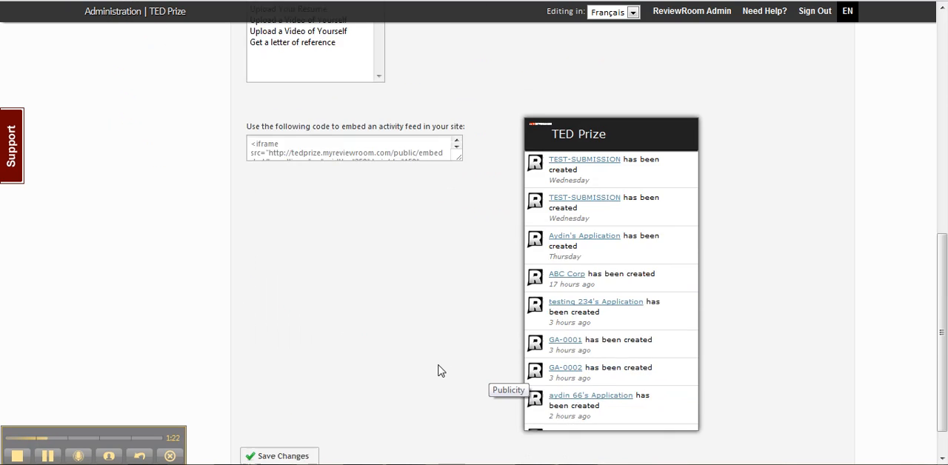
scroll(440, 370, down, 1)
click(281, 413)
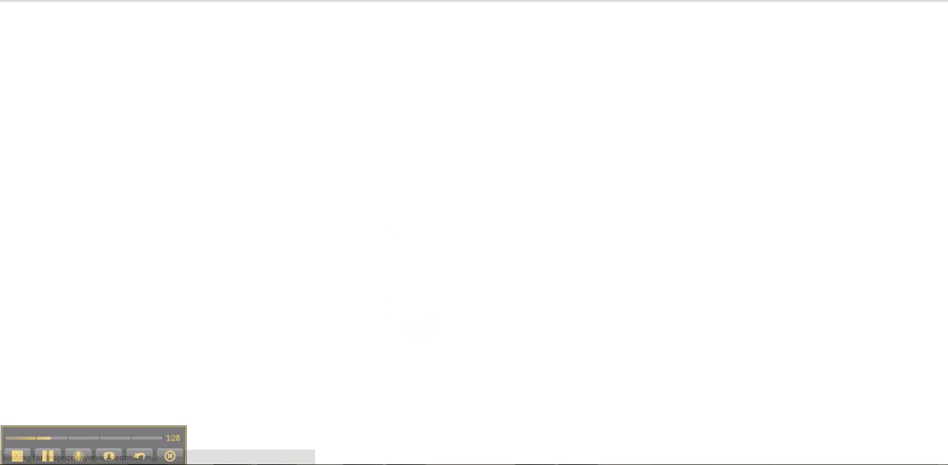
Open the Submissions page of the TED Prize public site and look through the listed submissions
mouse_move(285, 426)
click(406, 421)
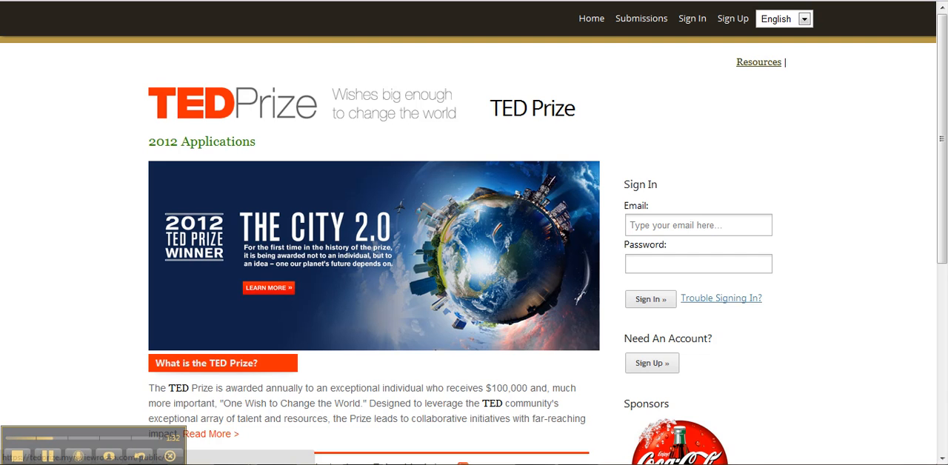
click(59, 0)
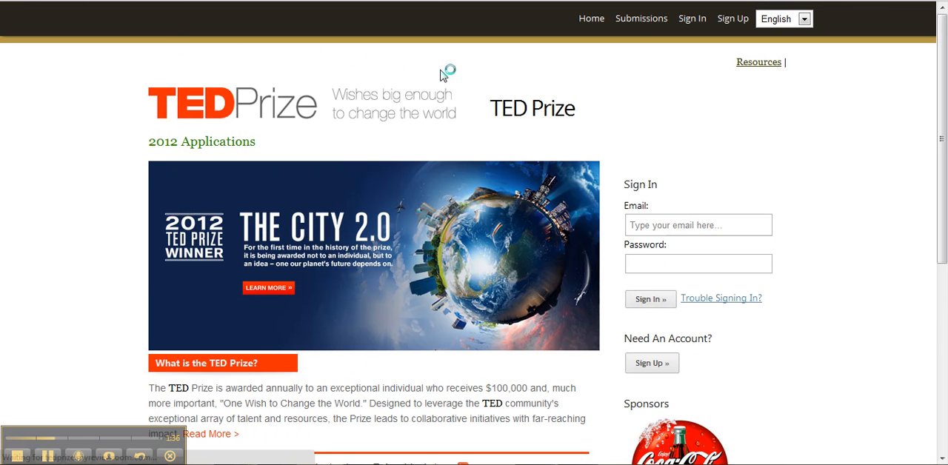
click(630, 27)
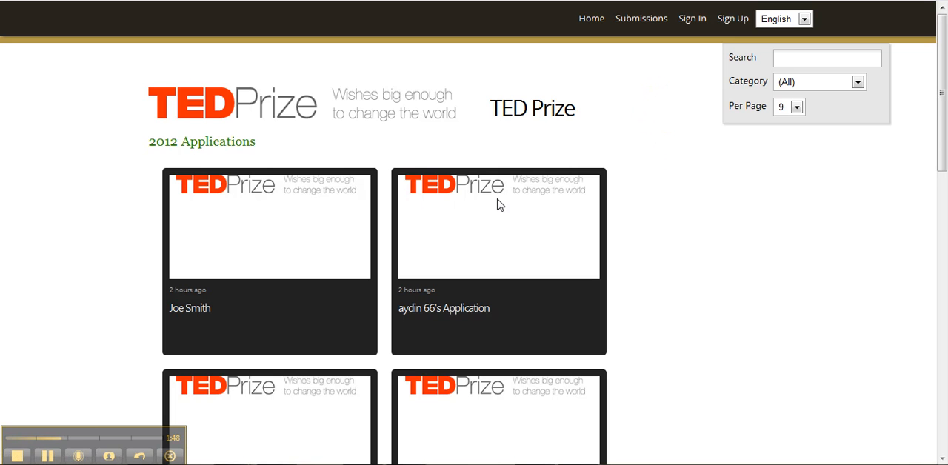
scroll(360, 268, down, 3)
scroll(418, 256, down, 10)
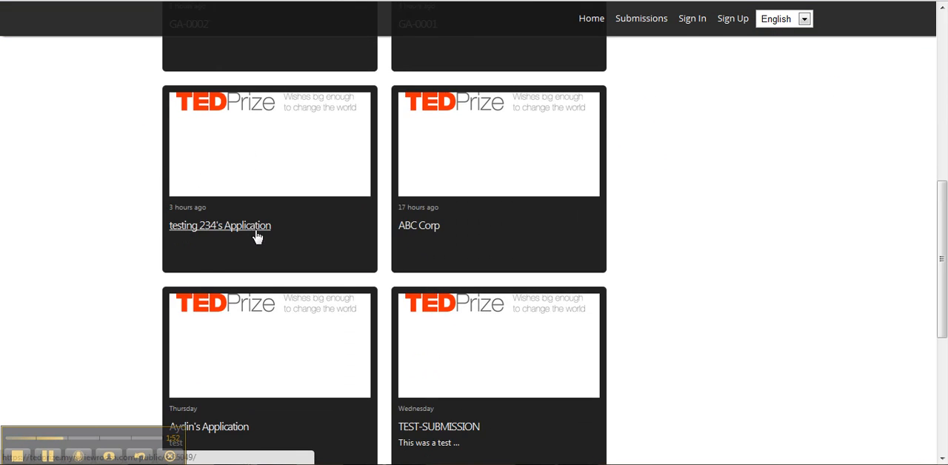
scroll(292, 222, up, 13)
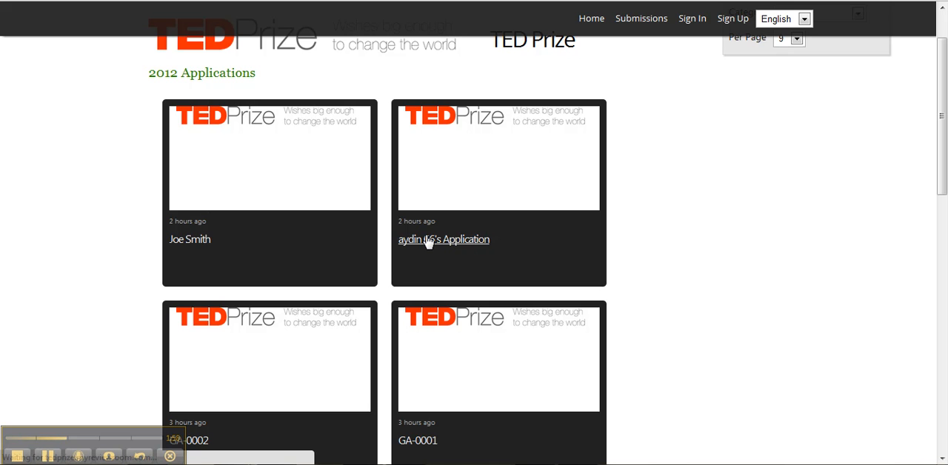
View the second submission's public profile and its Facebook comment box, returning to the submissions list
click(462, 241)
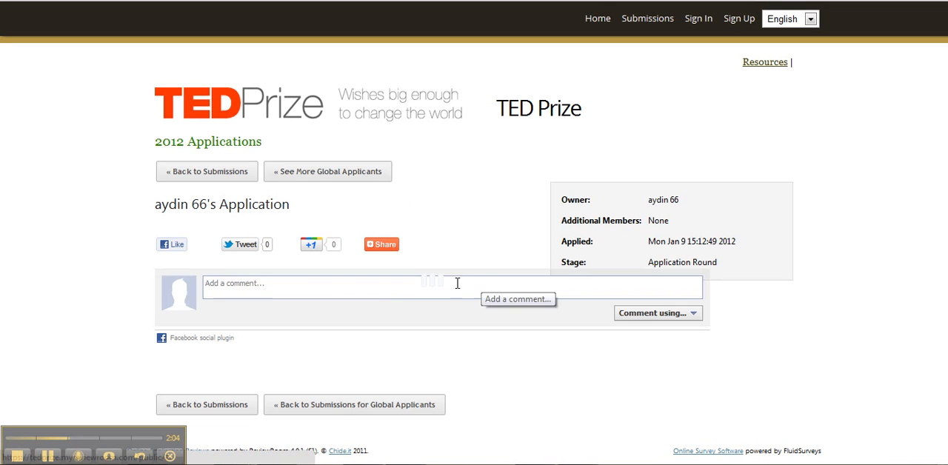
click(402, 292)
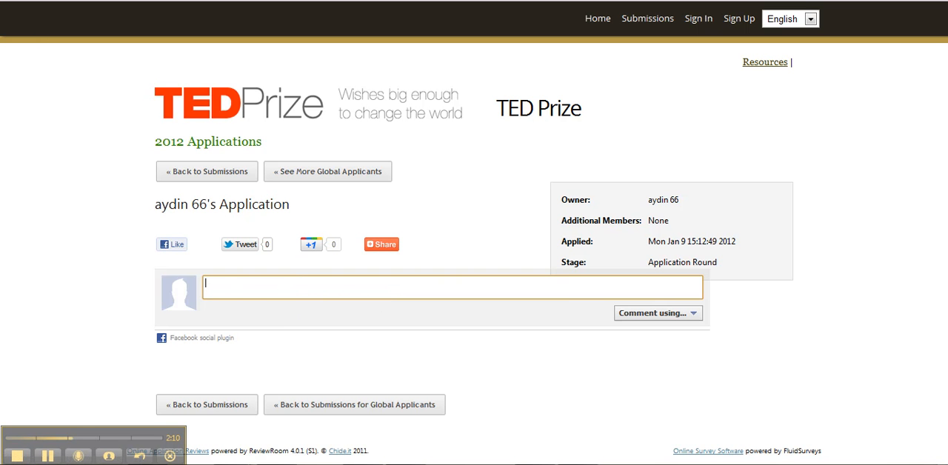
click(9, 1)
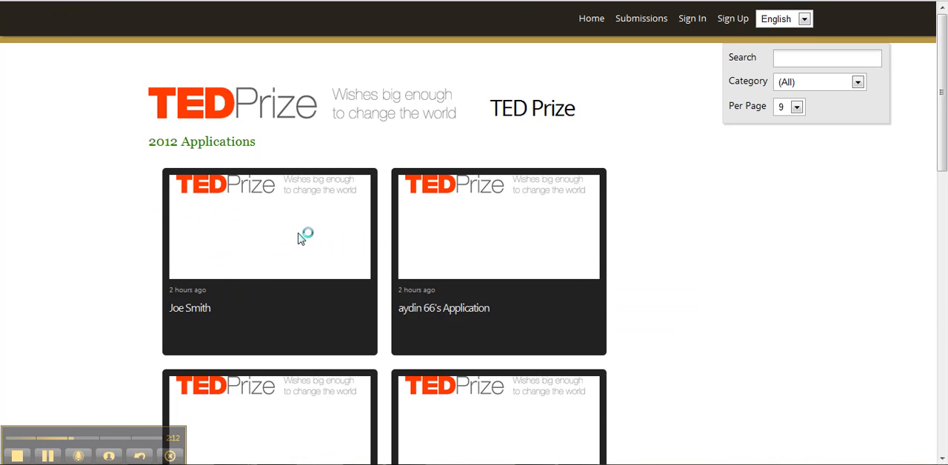
Switch to the Innotribe Startup Challenge 2012 site and look over its home page
scroll(270, 176, down, 1)
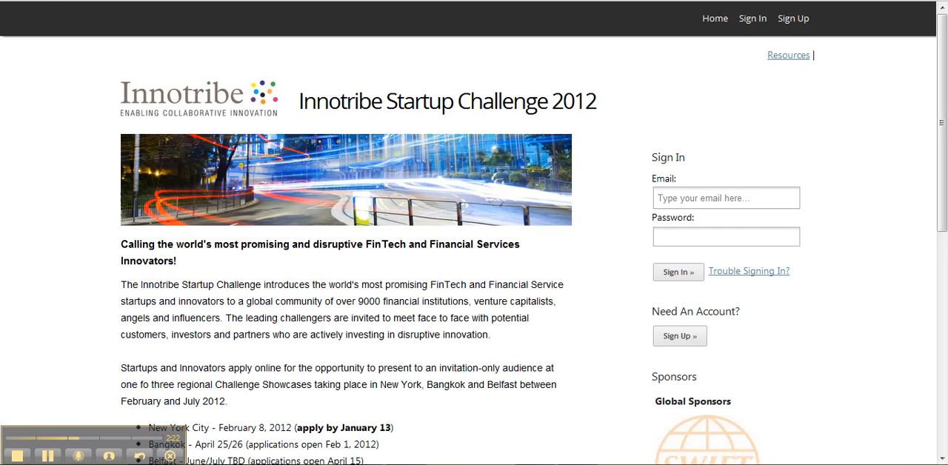
scroll(600, 262, down, 1)
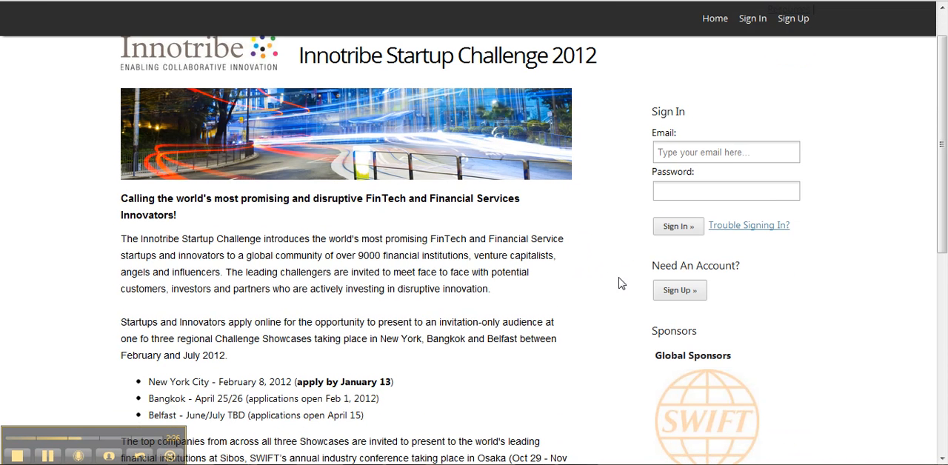
scroll(566, 210, up, 1)
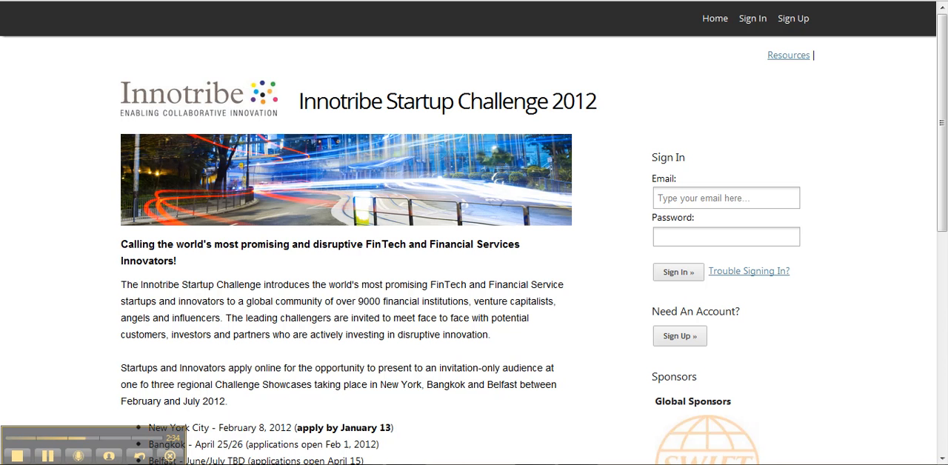
Go to innotribestartup.e2.myreviewroom.com and open the submissions list of the Innotribe $100K Start-Up Challenge
text(in)
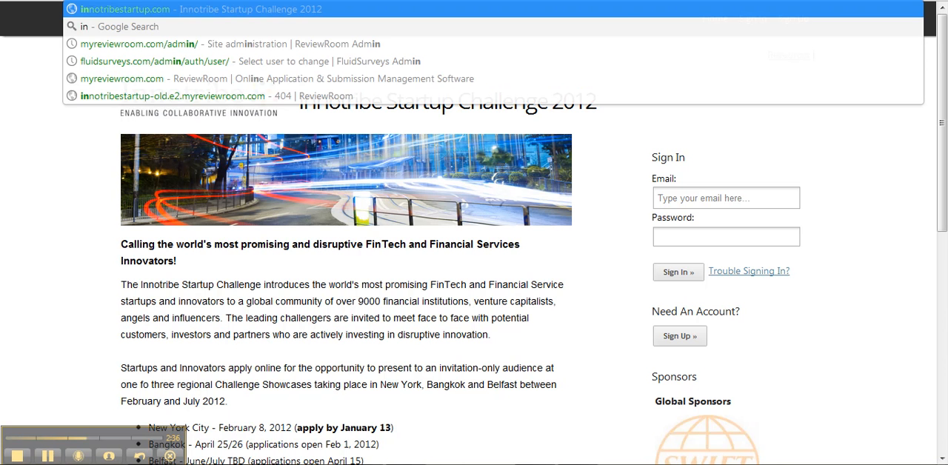
text(notribes)
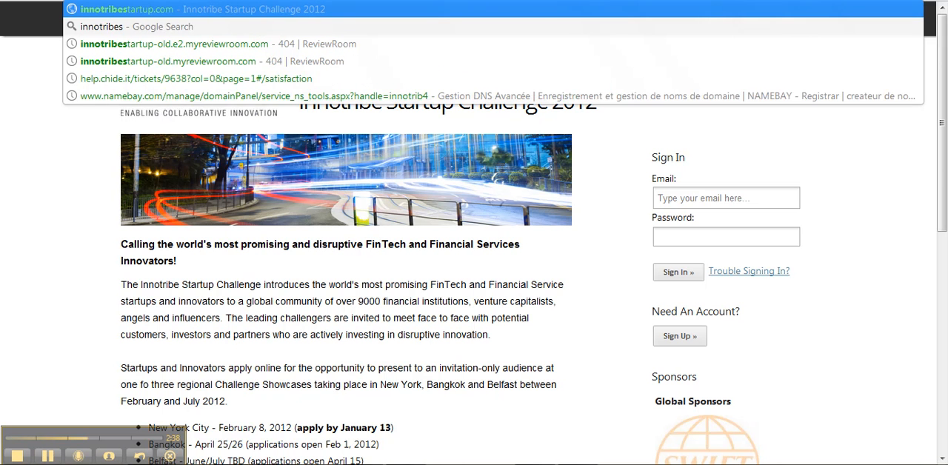
text(tartup.e)
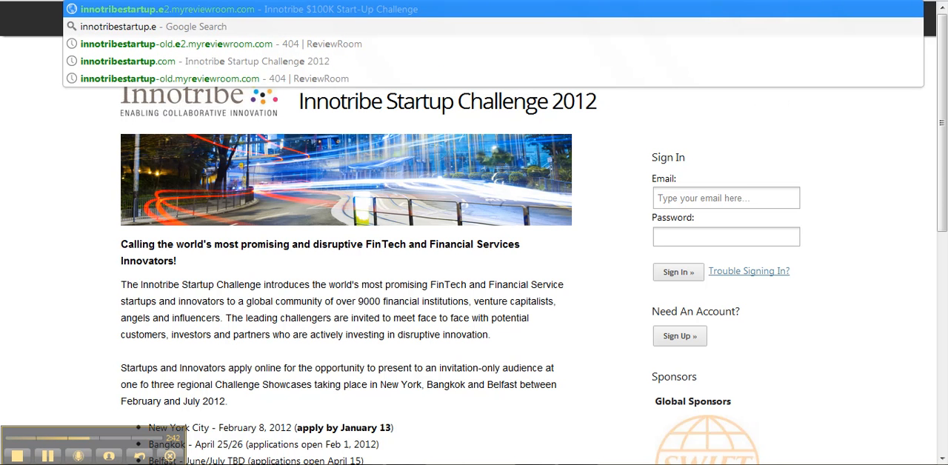
key(Return)
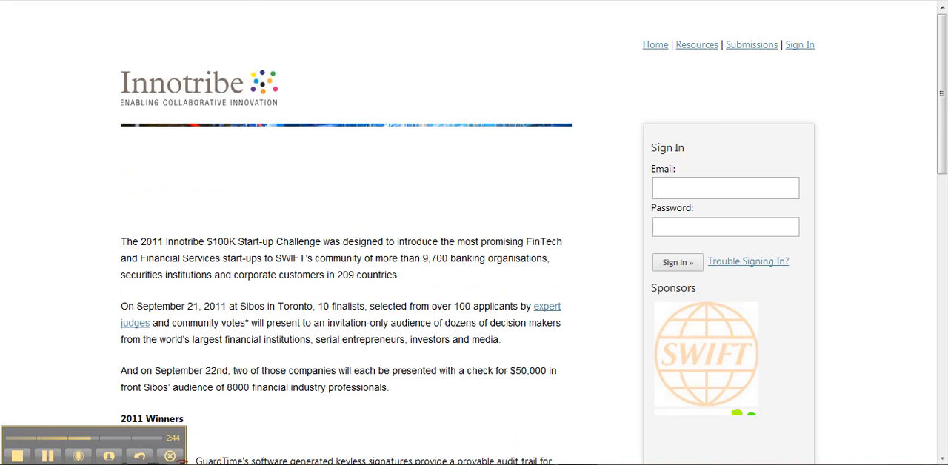
click(744, 55)
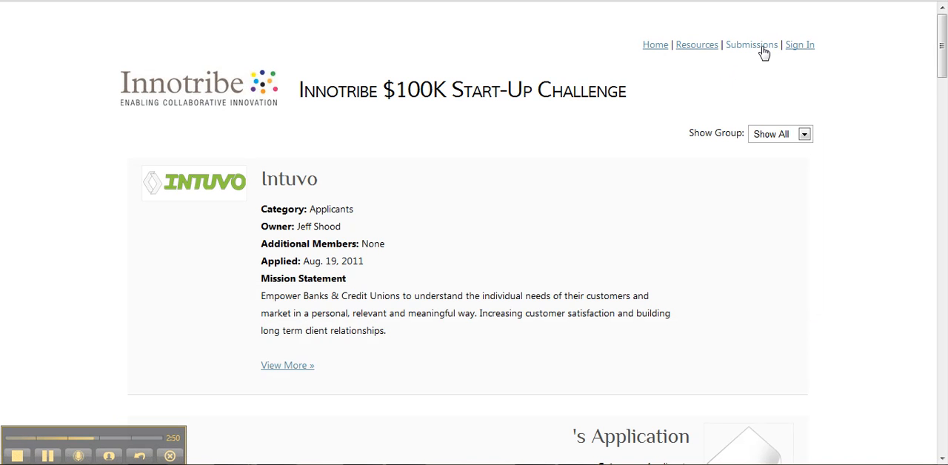
Browse the Innotribe submissions and open the full profile of lingoking
scroll(650, 200, down, 1)
scroll(419, 112, down, 4)
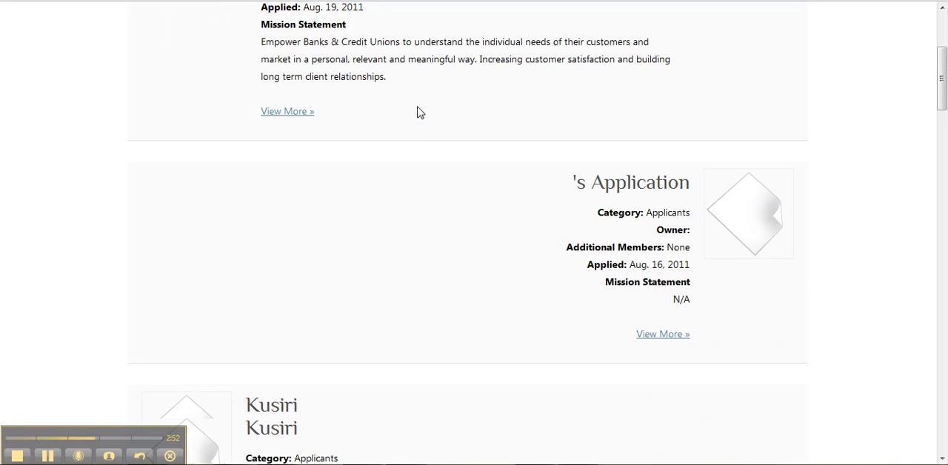
scroll(419, 119, down, 9)
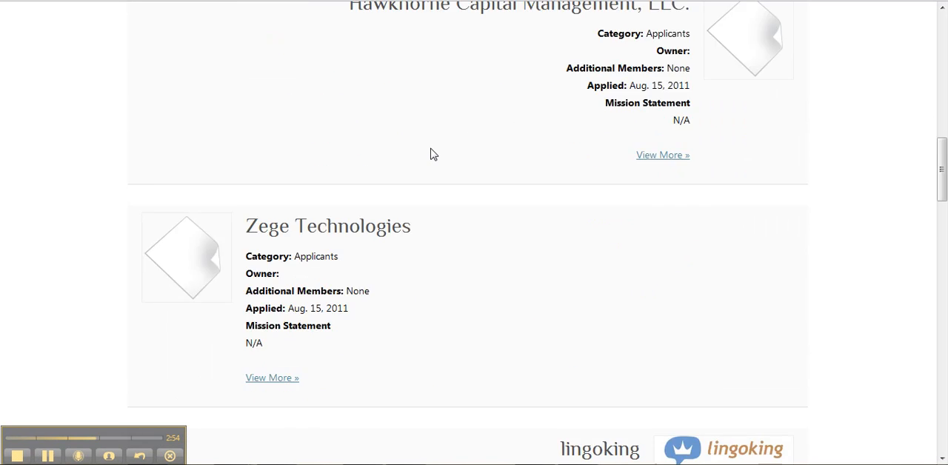
scroll(432, 163, down, 3)
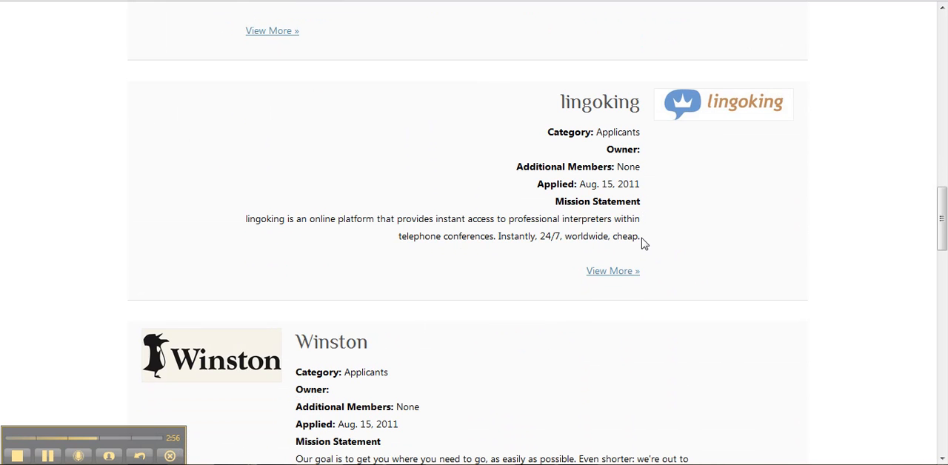
click(614, 276)
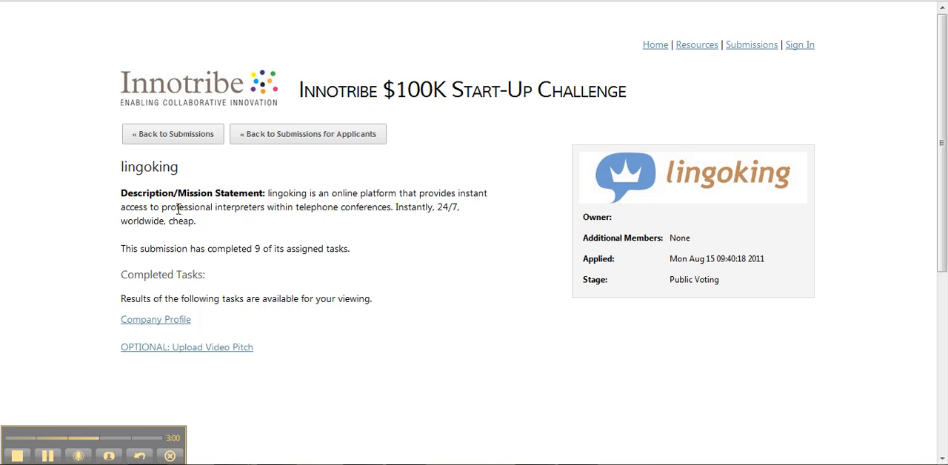
Examine the lingoking profile, pausing its video pitch and highlighting the mission statement text
scroll(311, 271, down, 4)
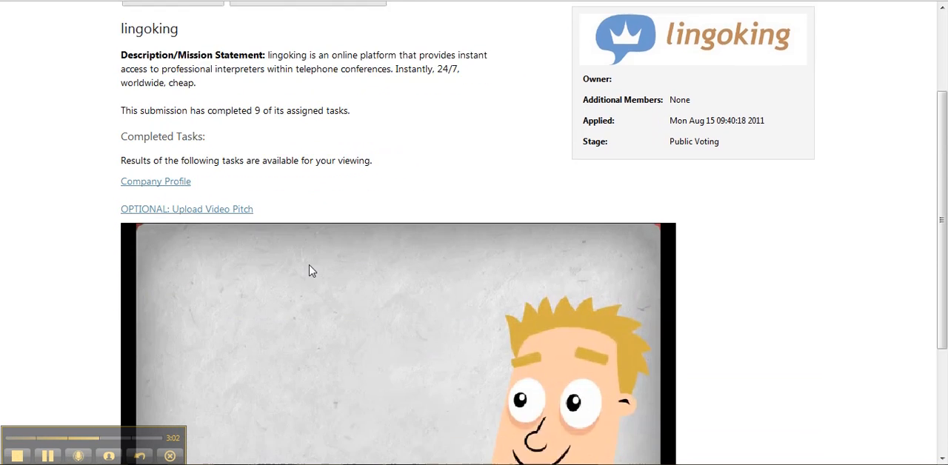
click(134, 364)
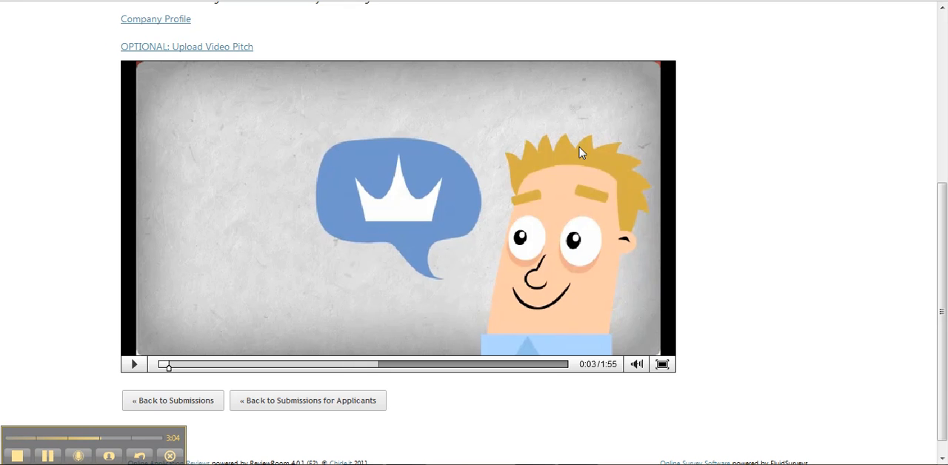
scroll(749, 271, down, 1)
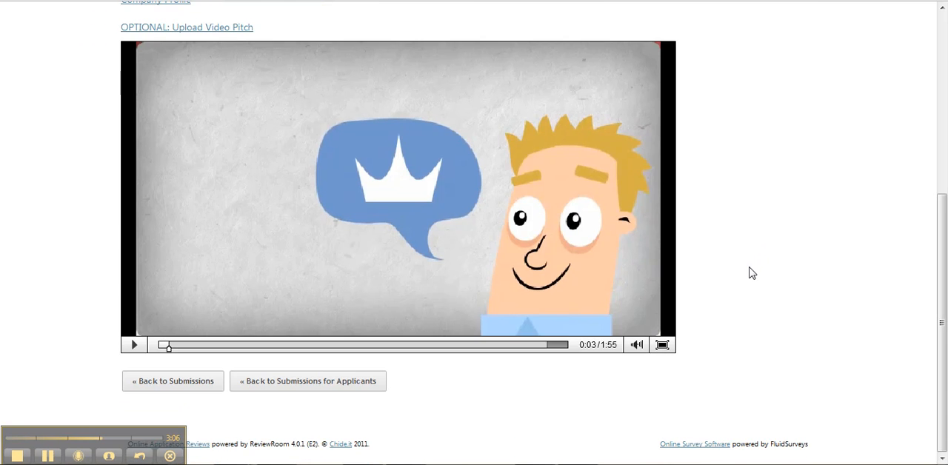
scroll(749, 271, up, 2)
scroll(748, 273, up, 3)
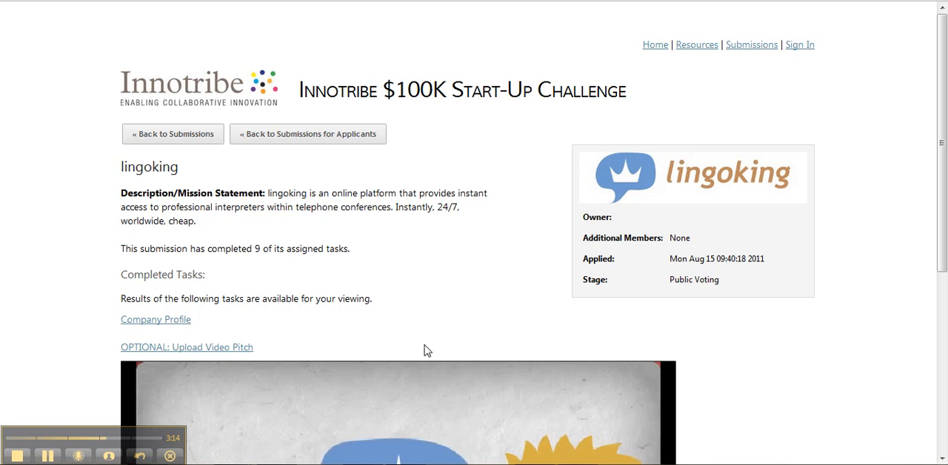
drag(267, 194, 297, 231)
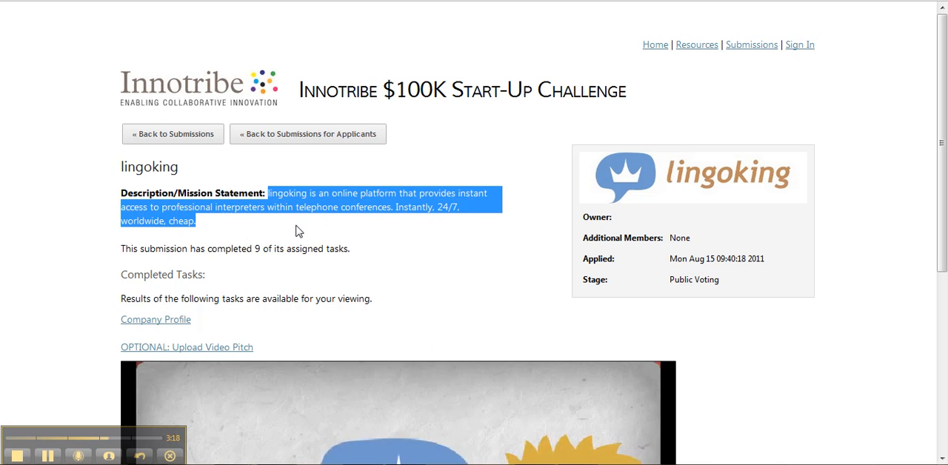
click(297, 237)
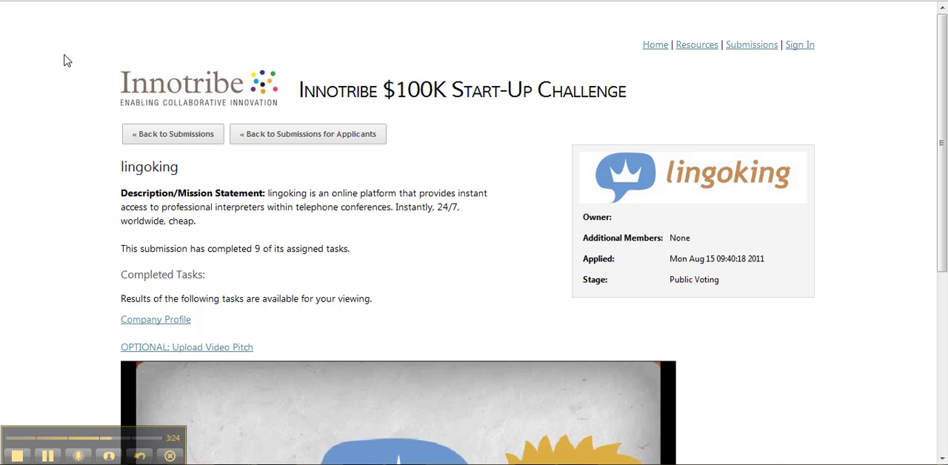
Return to the Innotribe submissions list and look through the entries after lingoking
key(alt+Left)
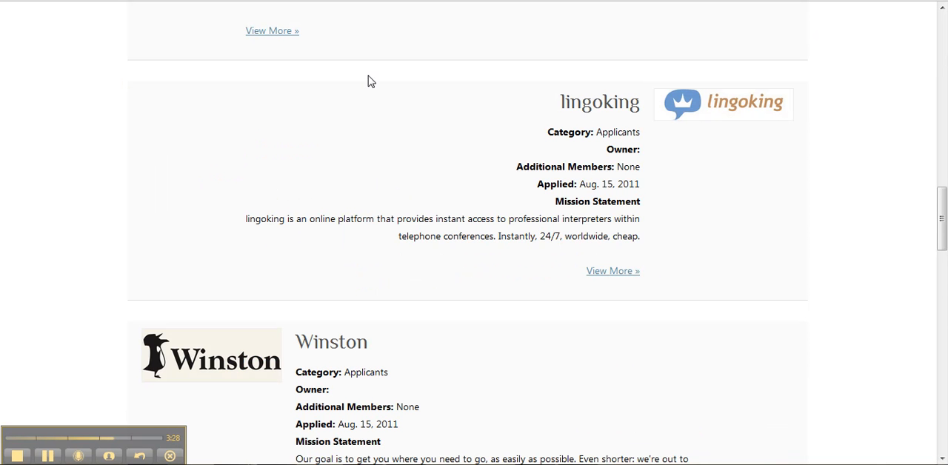
scroll(647, 269, down, 5)
scroll(643, 284, down, 2)
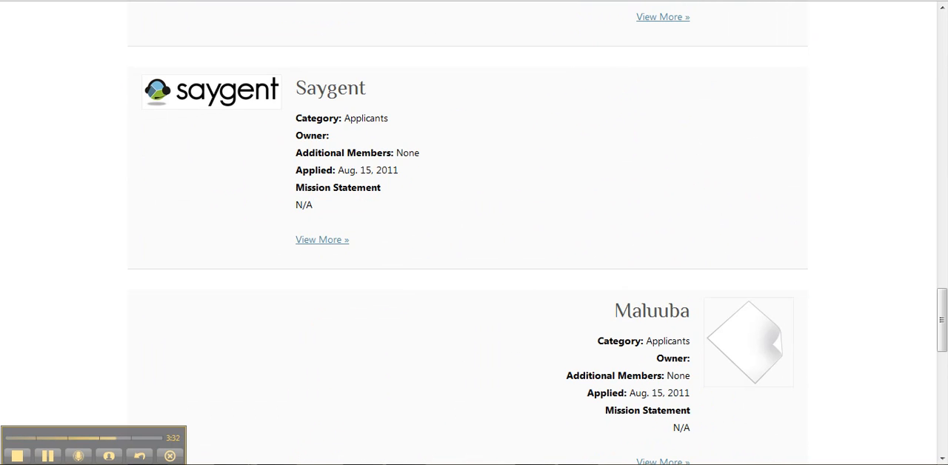
Go back to the TED Prize Publicity settings and check the available Public Commenting options, keeping Facebook
key(ctrl+Tab)
scroll(105, 93, up, 2)
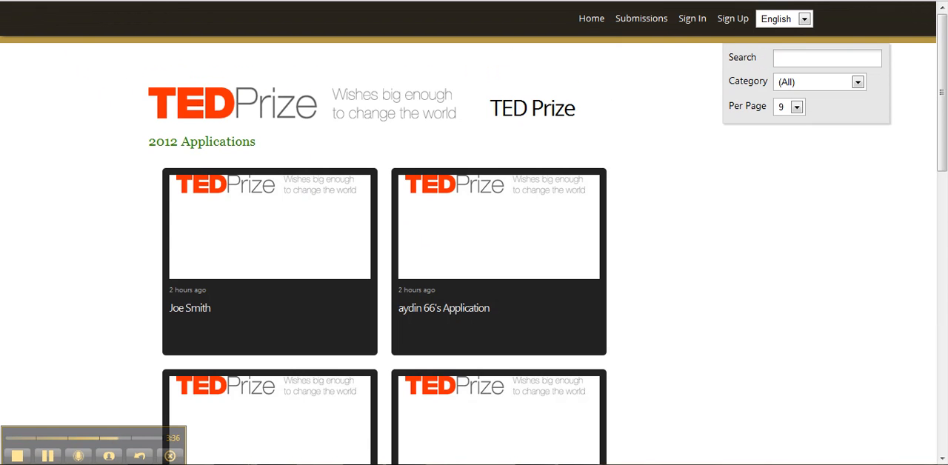
click(868, 1)
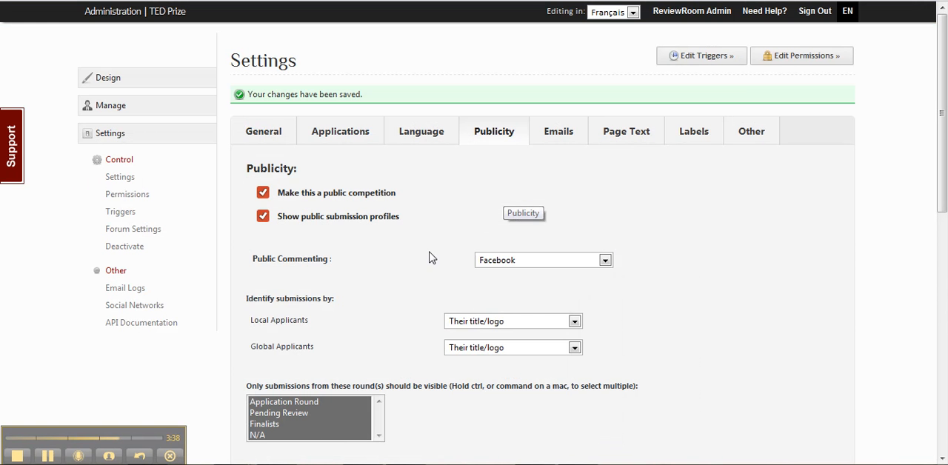
click(537, 262)
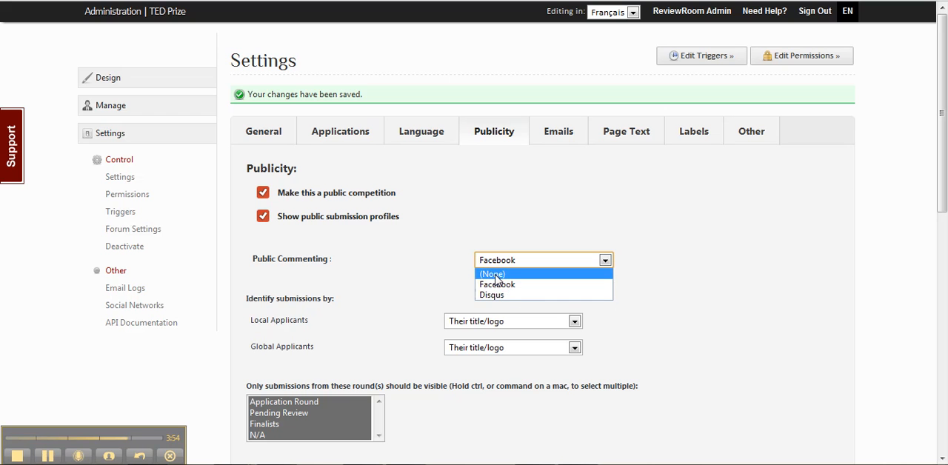
click(510, 263)
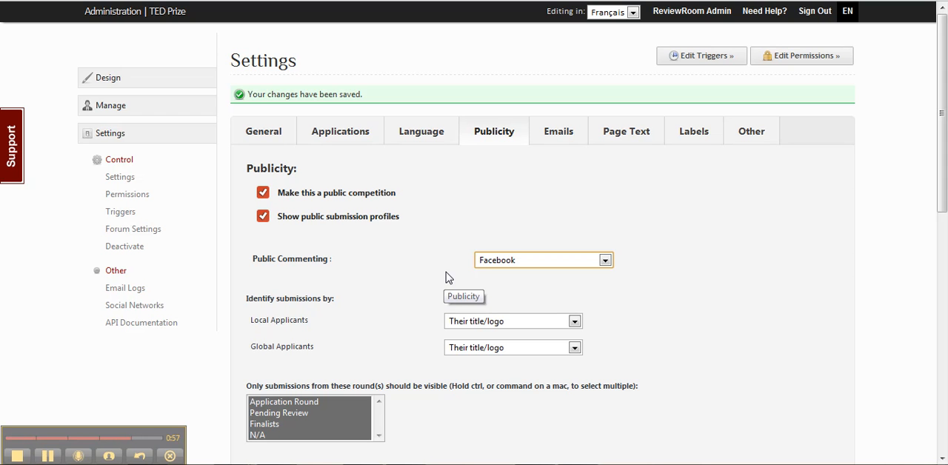
Review how local and global applicants' submissions can be identified, keeping Their title/logo for local applicants, and view the visibility settings
click(890, 282)
scroll(890, 281, down, 3)
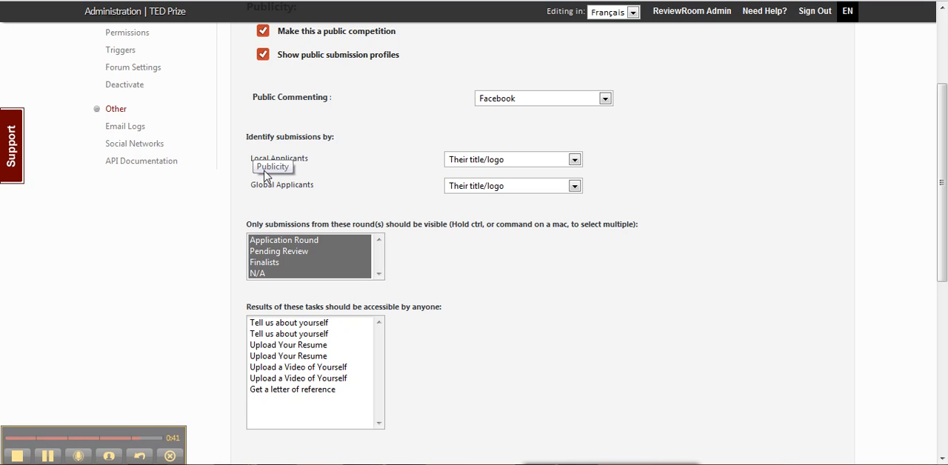
drag(255, 187, 316, 191)
click(317, 190)
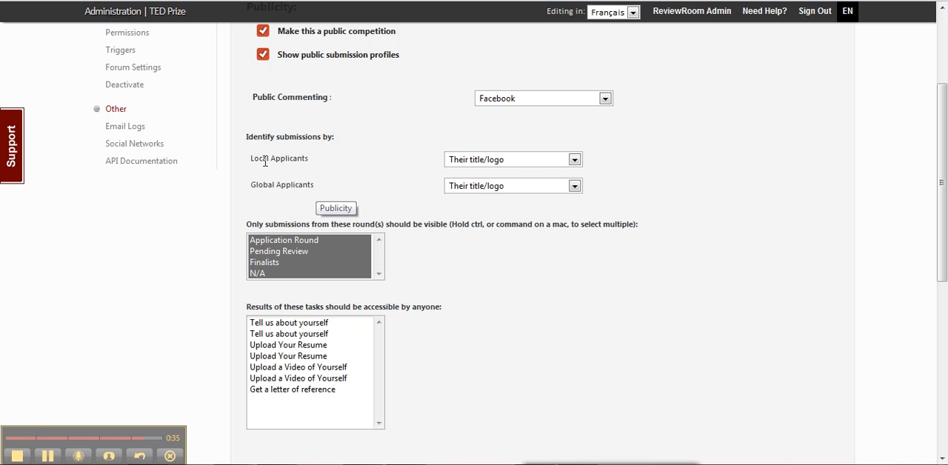
click(483, 160)
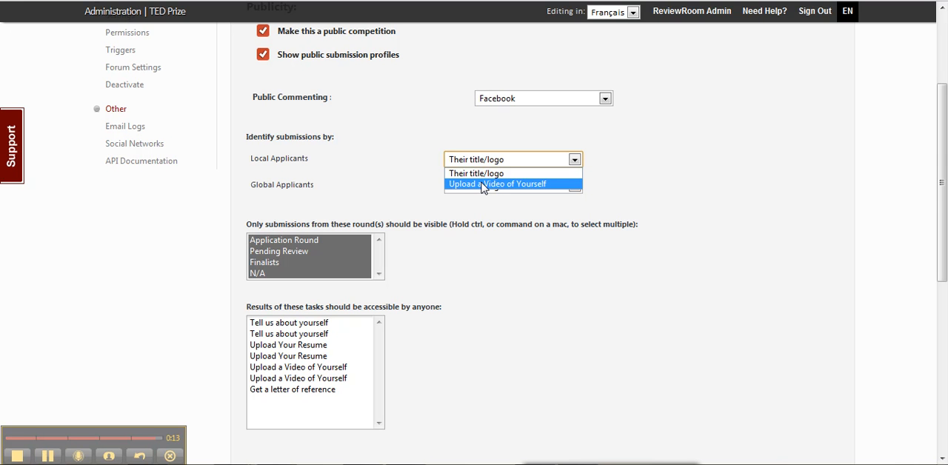
click(401, 177)
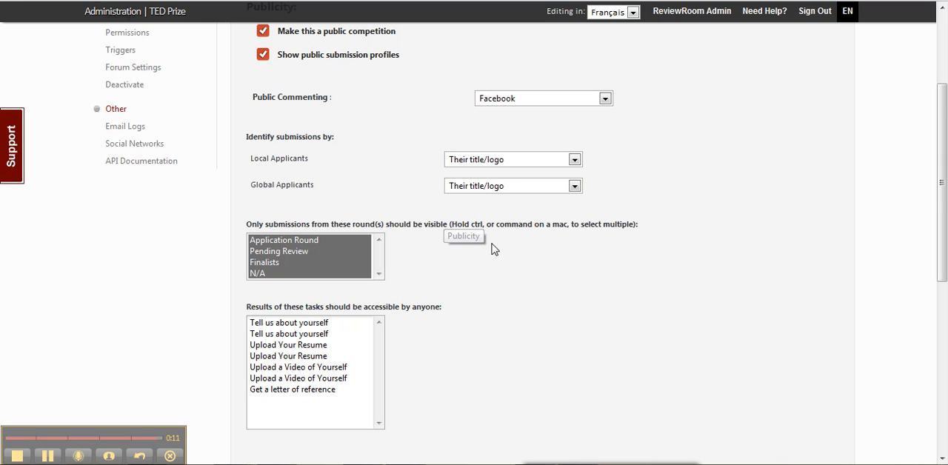
scroll(500, 248, down, 3)
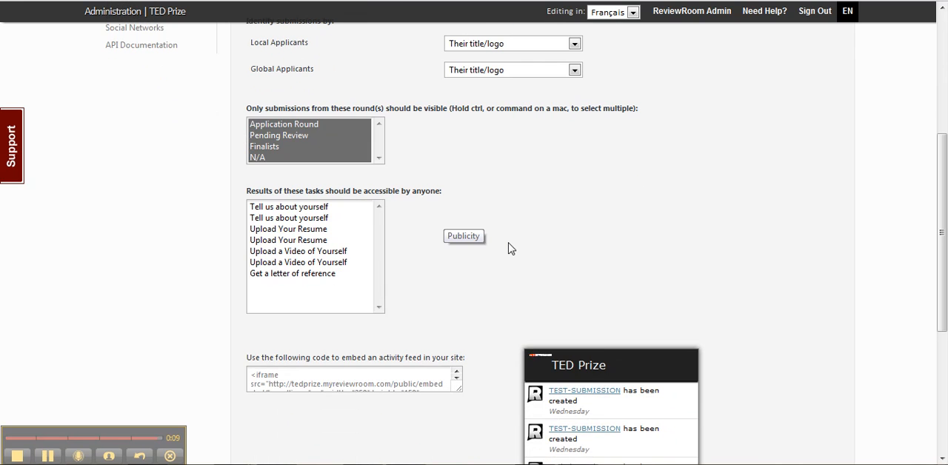